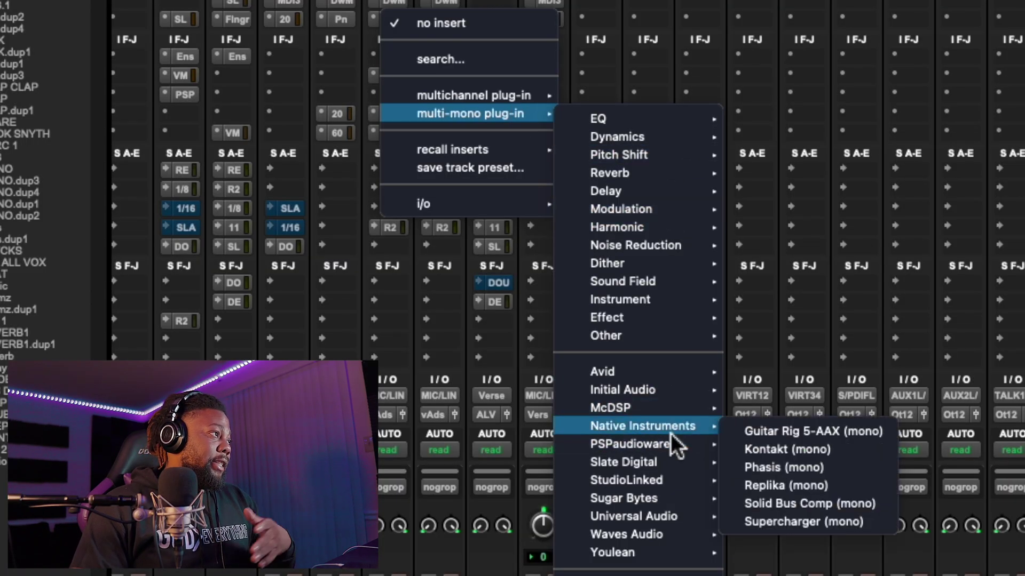
# Step: Move the AIR Enhancer window over the session and raise its harmonic depth to 5.8 dB
pyautogui.moveTo(677, 398)
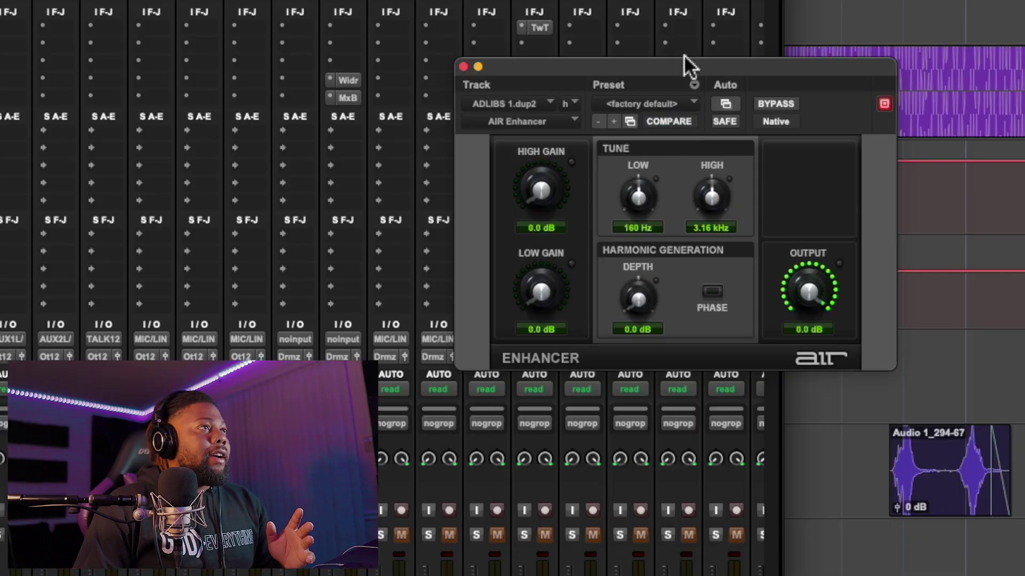
pyautogui.moveTo(684, 55); pyautogui.dragTo(439, 137)
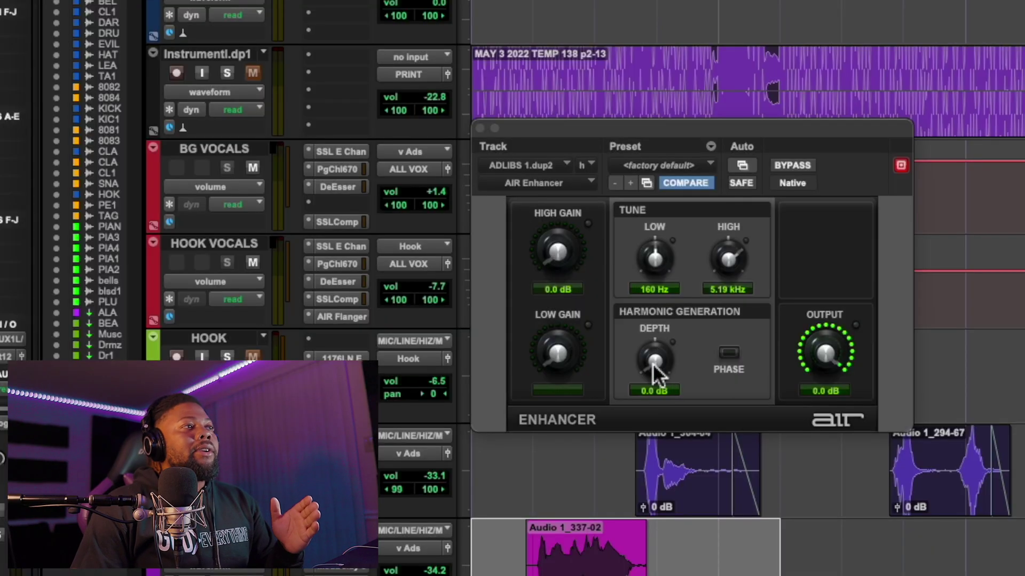
pyautogui.click(653, 363)
pyautogui.moveTo(650, 362); pyautogui.dragTo(661, 350)
pyautogui.moveTo(683, 292); pyautogui.dragTo(680, 290)
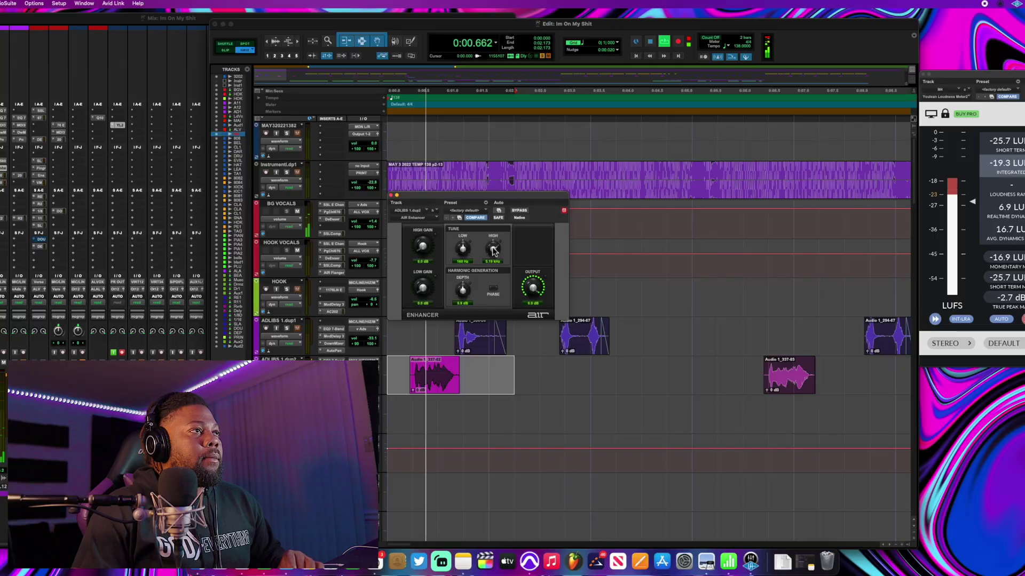
# Step: Lower the Enhancer's low tune from 160 Hz to about 67 Hz
pyautogui.click(732, 261)
pyautogui.moveTo(656, 260); pyautogui.dragTo(631, 300)
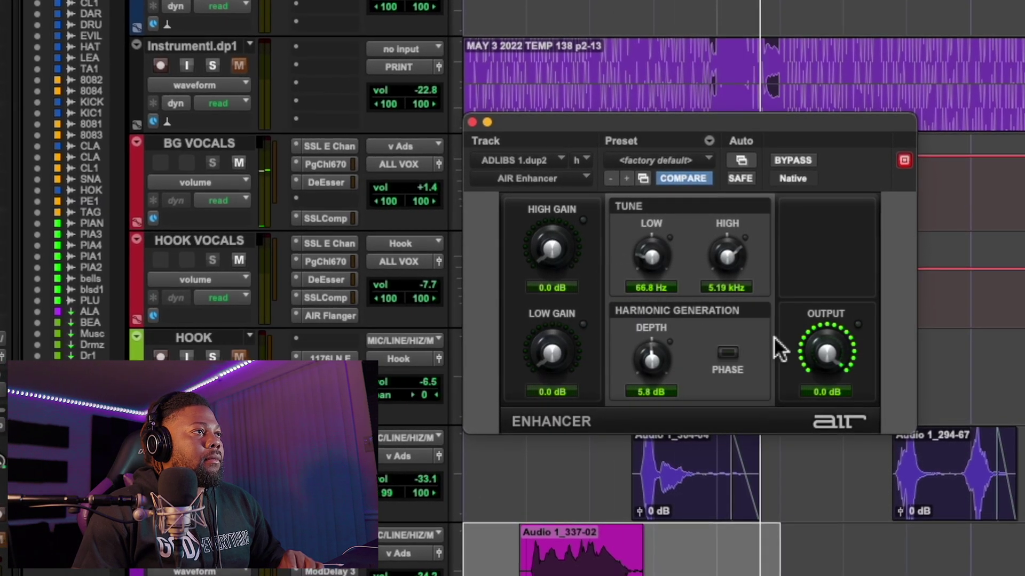
pyautogui.moveTo(654, 267); pyautogui.dragTo(652, 264)
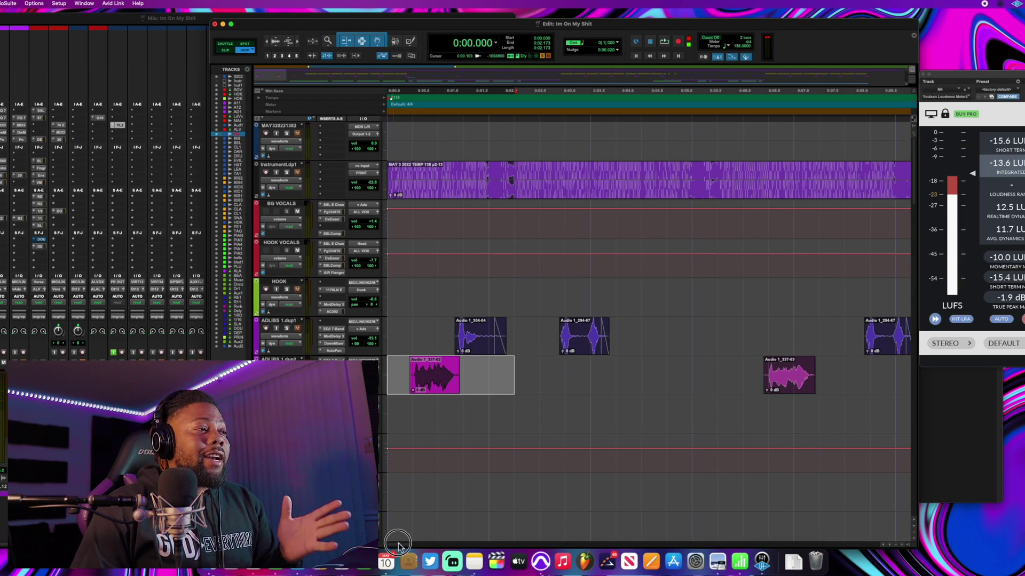
# Step: Scroll the Edit timeline to the hook section and drag the Mix window to the front
pyautogui.hscroll(10, 397, 534)
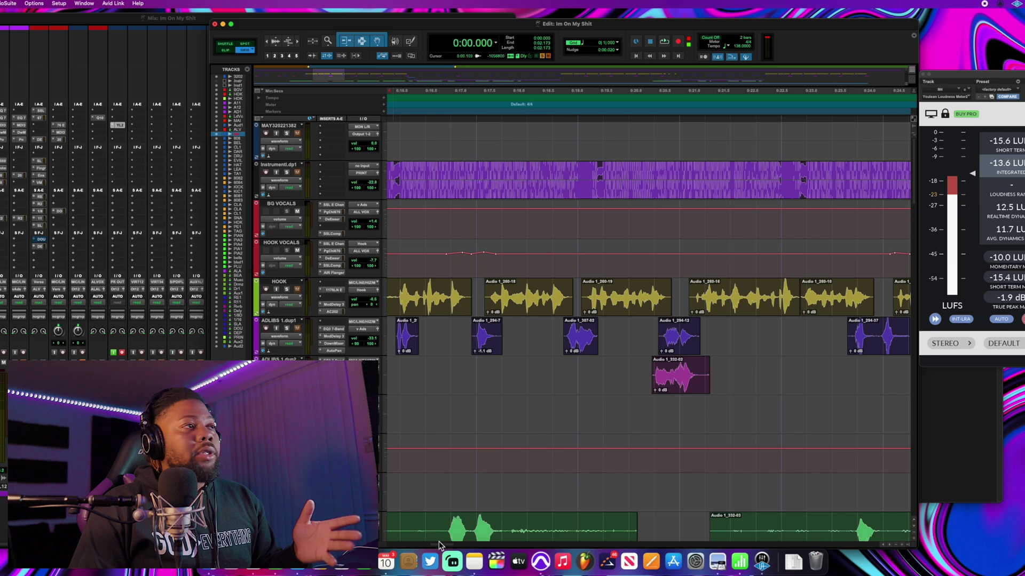
pyautogui.hscroll(10, 438, 545)
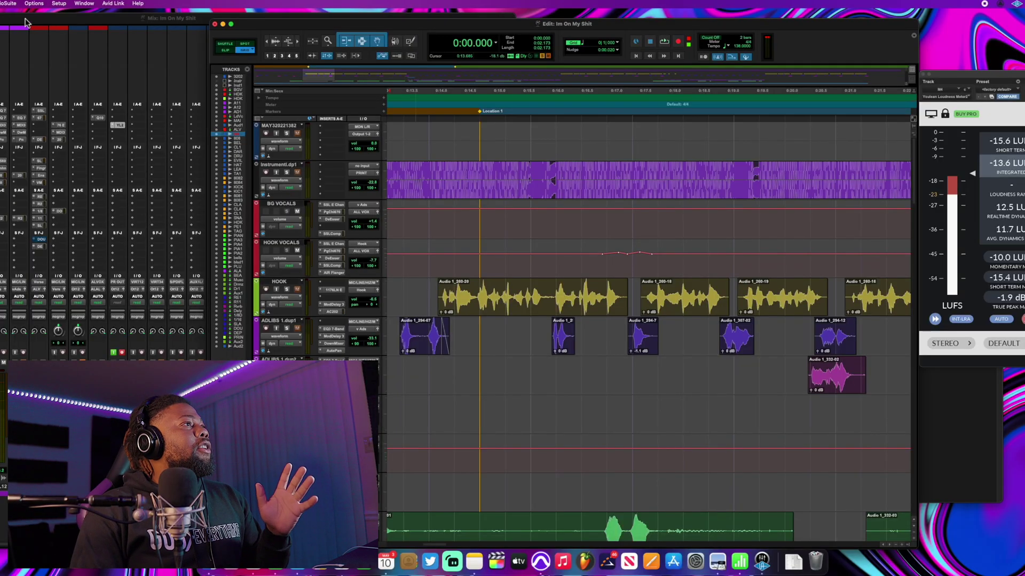
pyautogui.moveTo(25, 20); pyautogui.dragTo(348, 17)
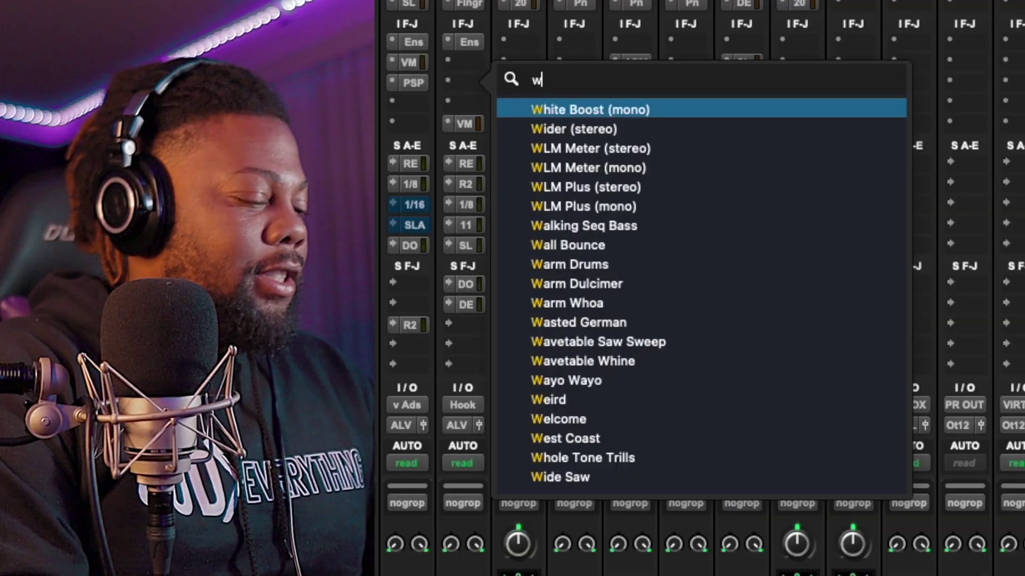
# Step: Search the insert slot for 'Wider' and load Wider on HOOK VOCALS
pyautogui.write('idwe')
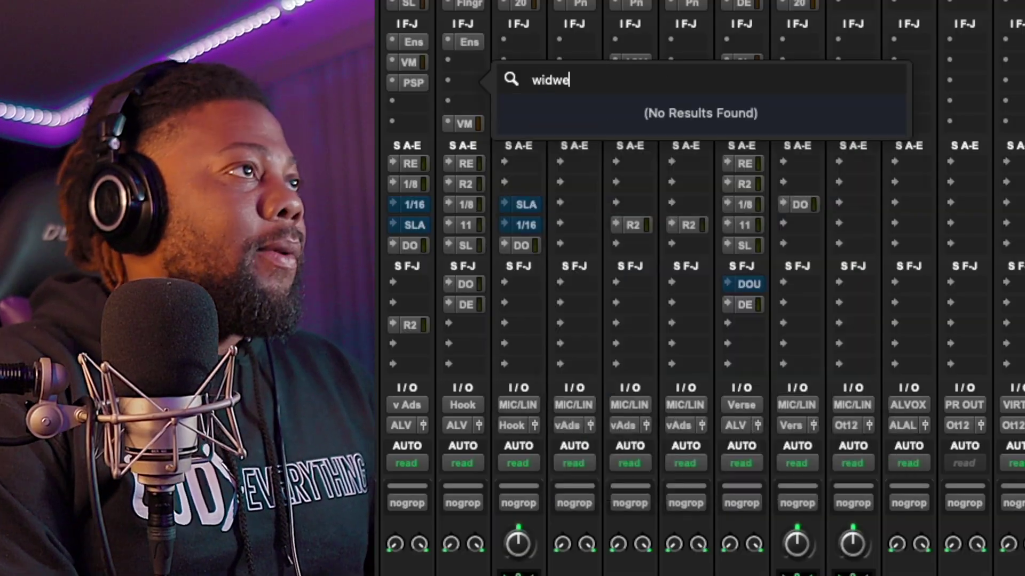
pyautogui.press('BackSpace')
pyautogui.press('BackSpace')
pyautogui.write('er')
pyautogui.press('Return')
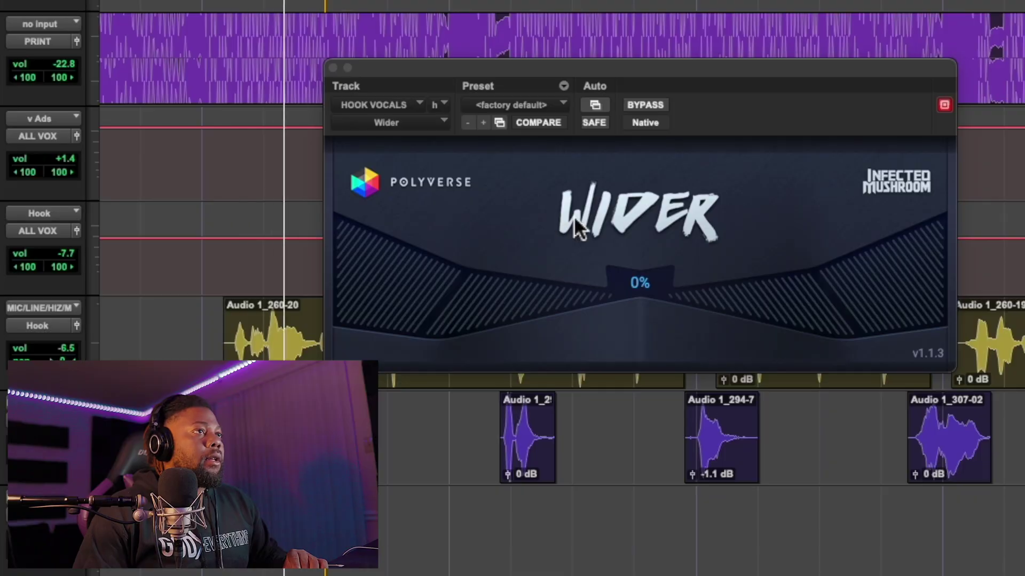
# Step: Widen the hook vocals to an 86% Wider amount and stop playback
pyautogui.moveTo(704, 309); pyautogui.dragTo(731, 312)
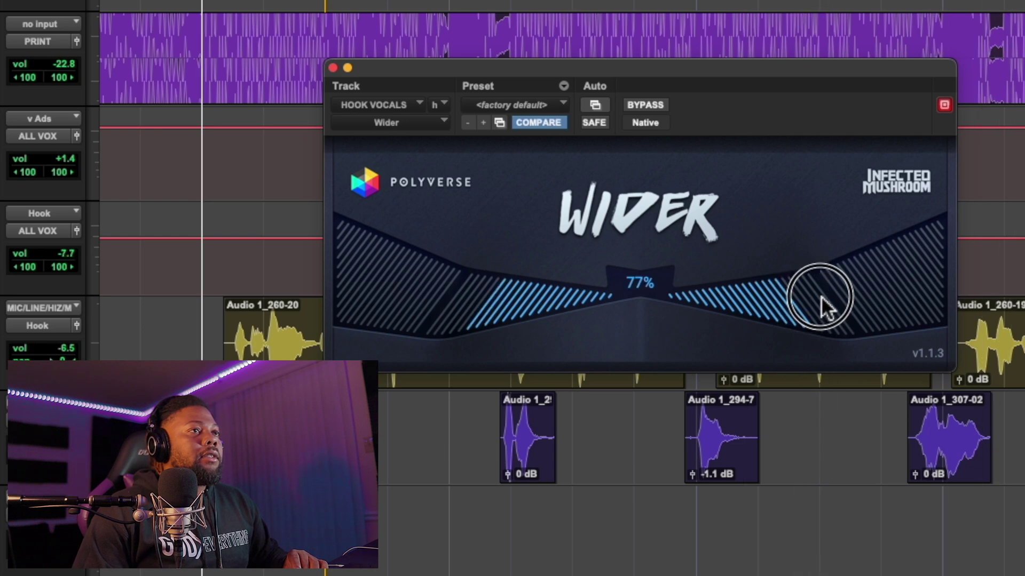
pyautogui.moveTo(825, 293); pyautogui.dragTo(831, 290)
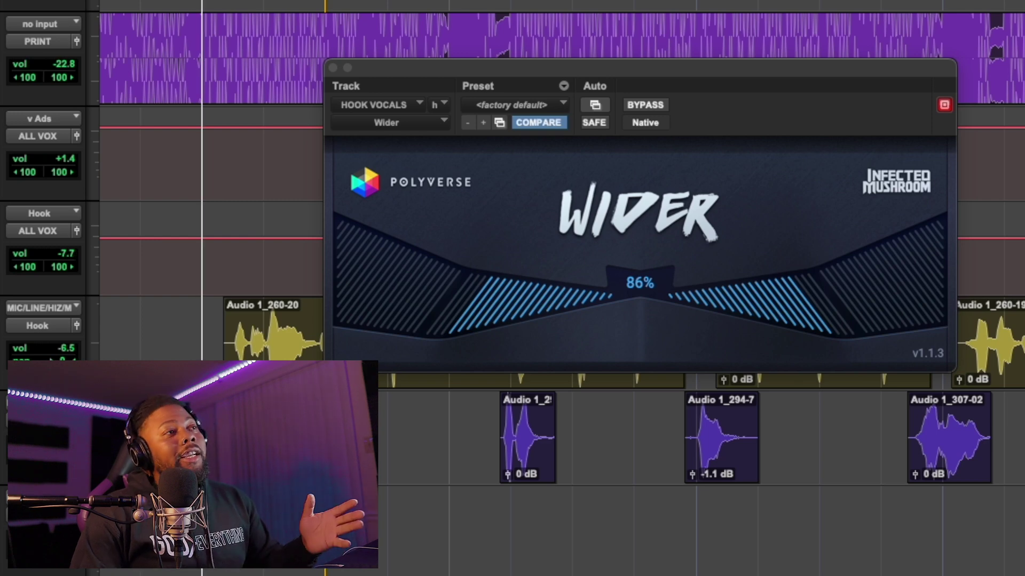
pyautogui.press('space')
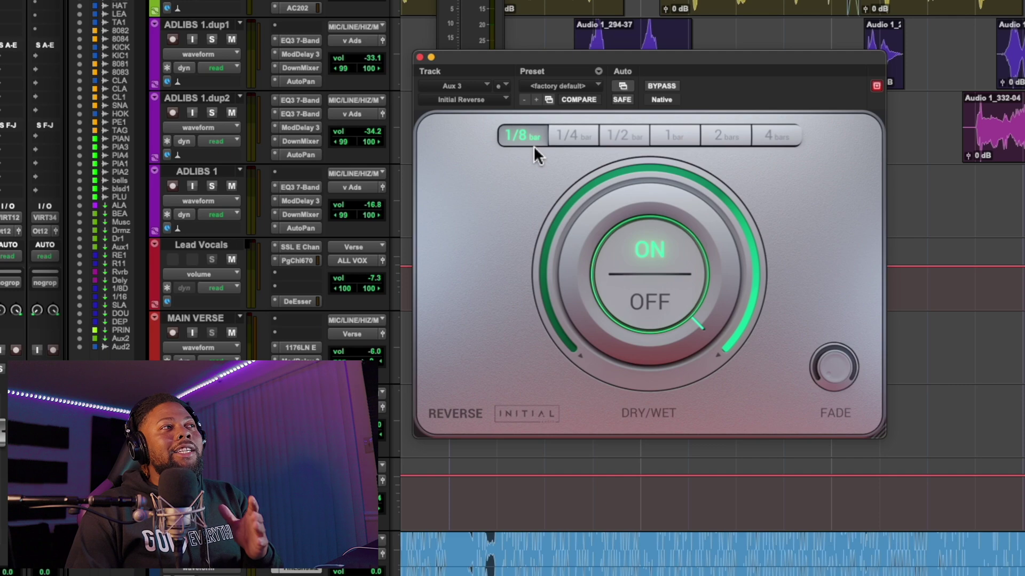
# Step: Set Initial Reverse to a 1/8 bar length and pull Aux 3's output fader to -∞
pyautogui.click(533, 143)
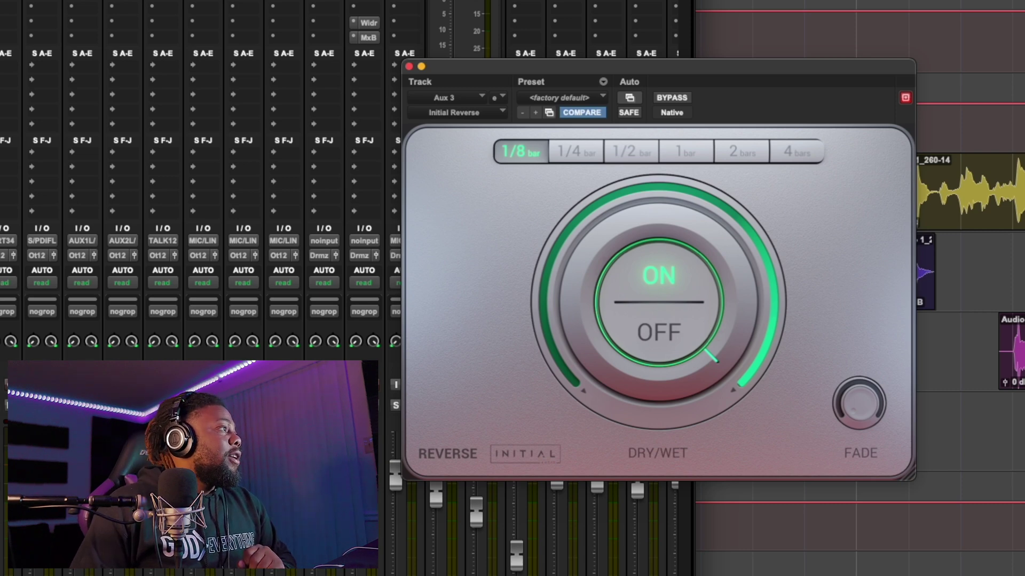
pyautogui.click(473, 158)
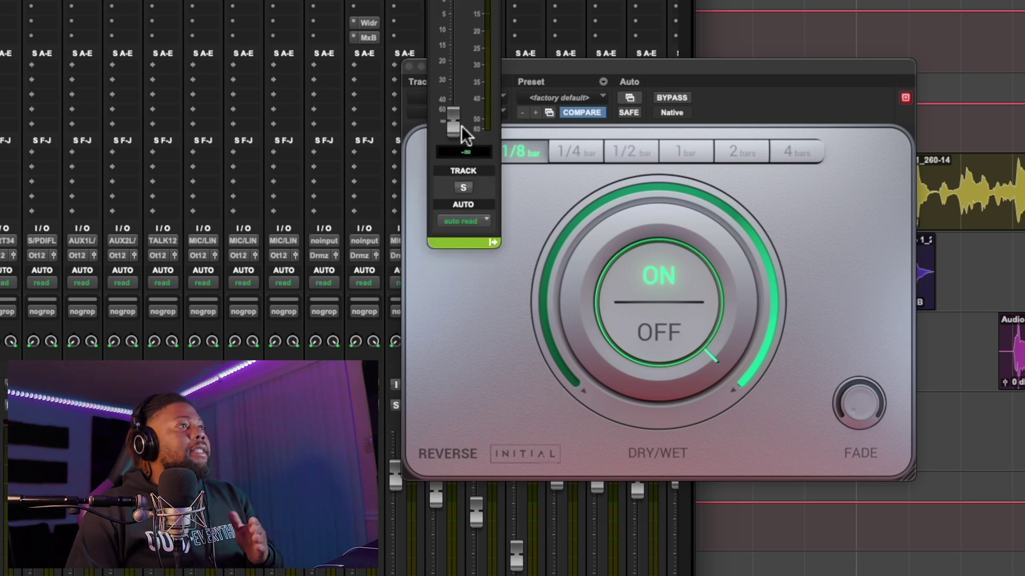
pyautogui.moveTo(459, 114); pyautogui.dragTo(463, 137)
pyautogui.press('super+equal')
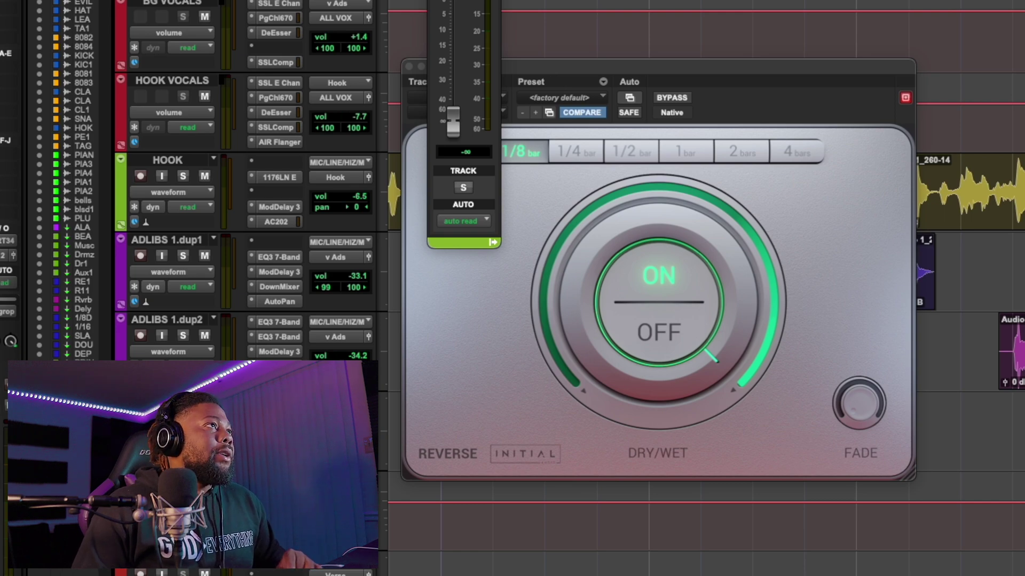
pyautogui.press('super+equal')
pyautogui.press('super+equal')
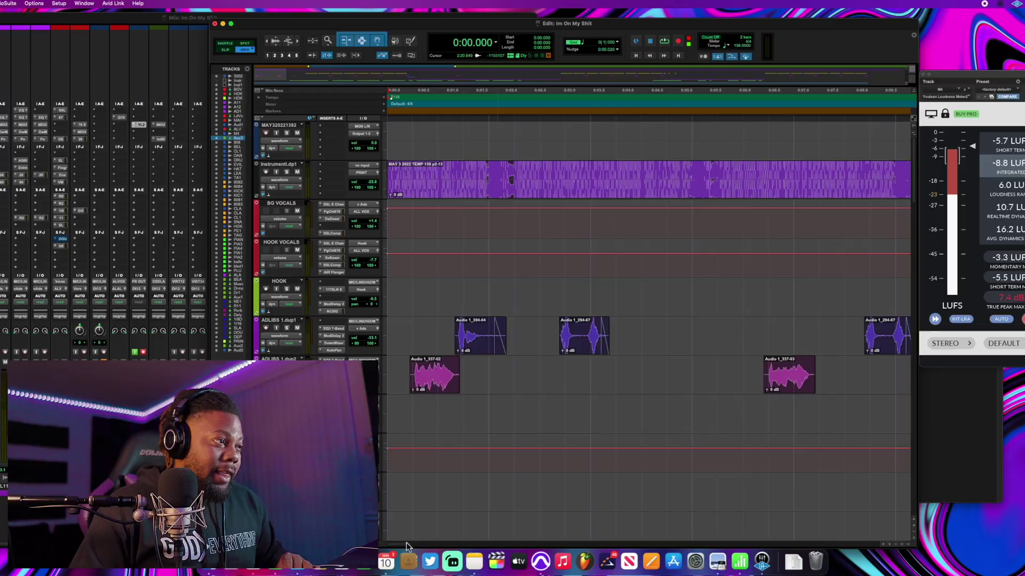
# Step: Scroll the timeline and bring up the AudioSuite menu's Other category
pyautogui.hscroll(15, 456, 500)
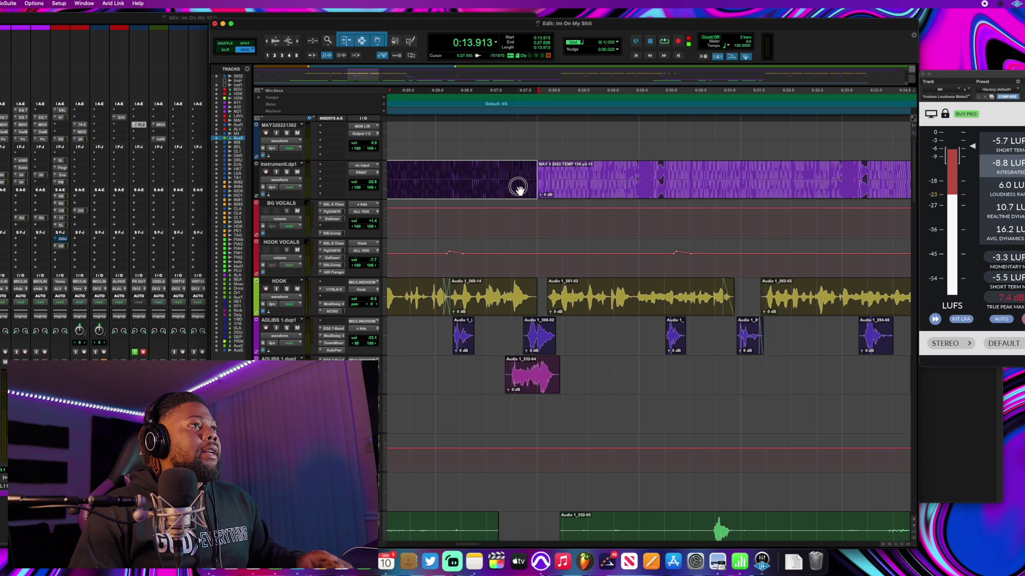
pyautogui.click(479, 179)
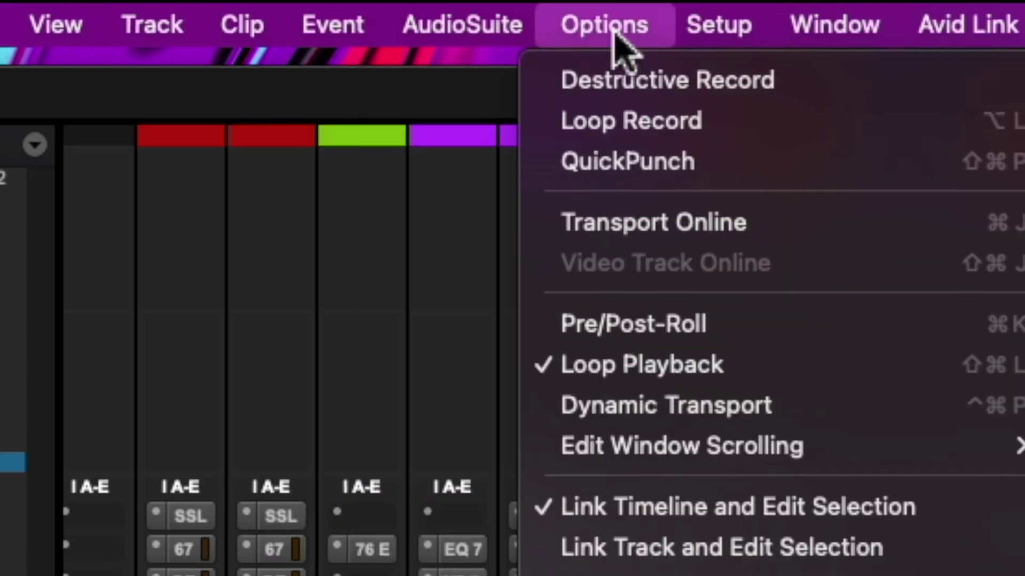
pyautogui.moveTo(7, 4)
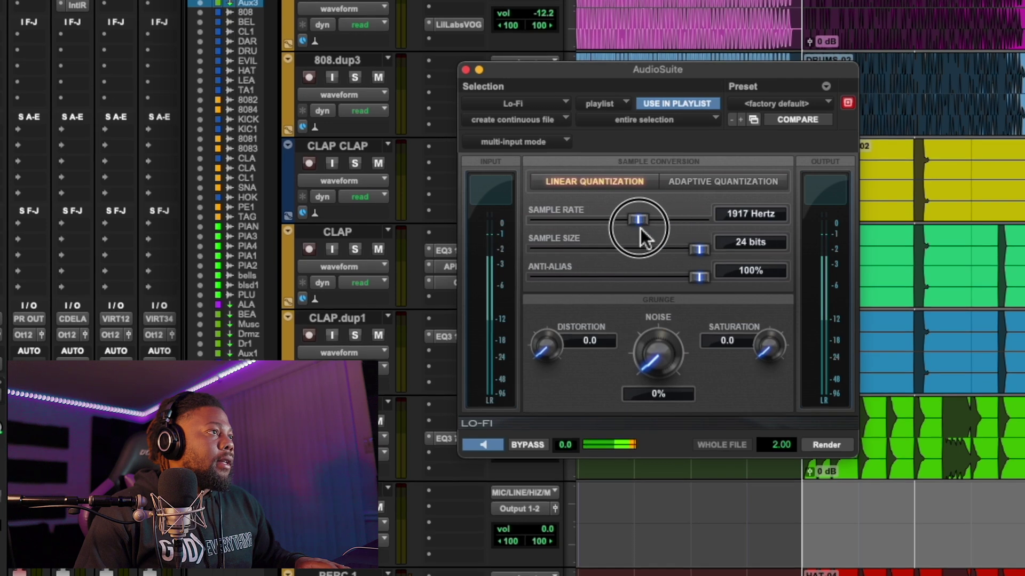
# Step: Render Lo-Fi onto the drum clips with a 1520 Hz sample rate and 20-bit sample size
pyautogui.moveTo(640, 229); pyautogui.dragTo(623, 225)
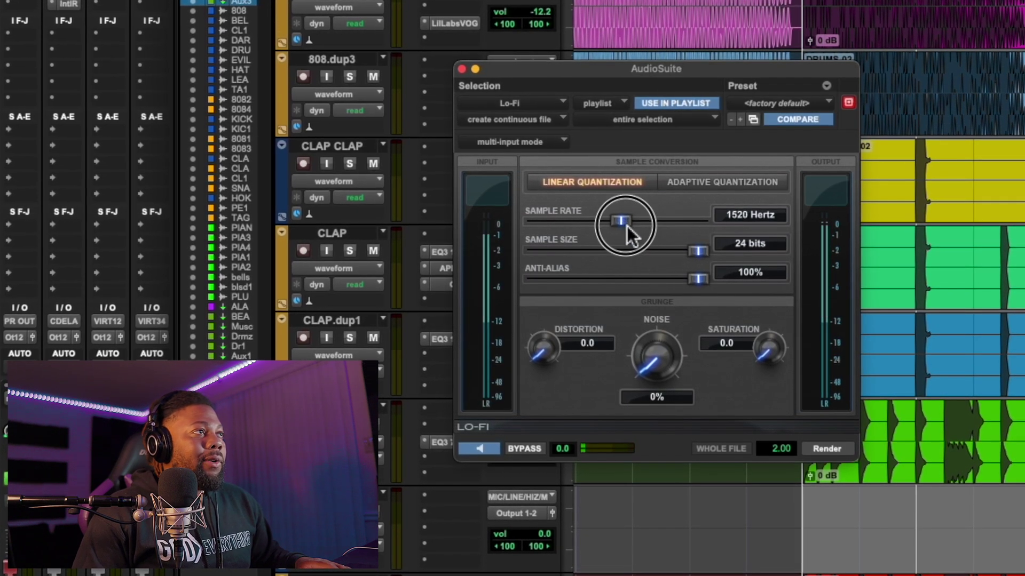
pyautogui.moveTo(698, 253); pyautogui.dragTo(776, 326)
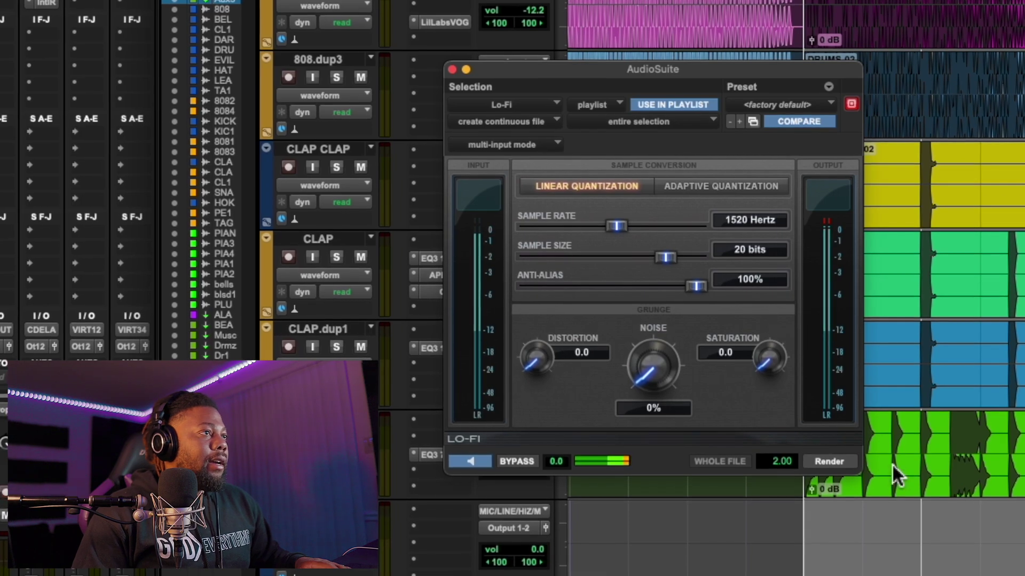
pyautogui.click(831, 460)
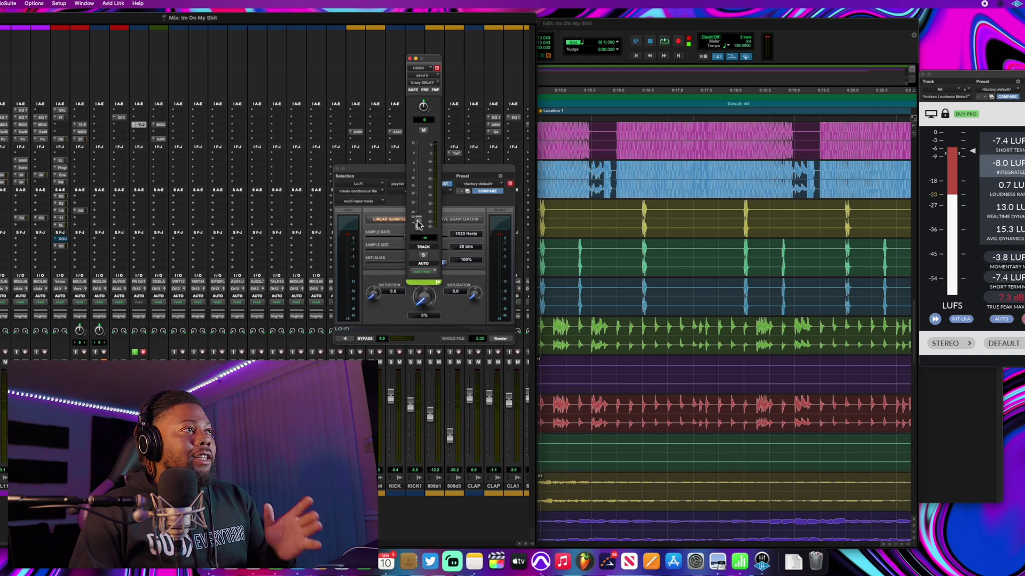
# Step: Move the HOOK output window aside and set the Initial Reverse fade to about 30%
pyautogui.moveTo(424, 58); pyautogui.dragTo(728, 124)
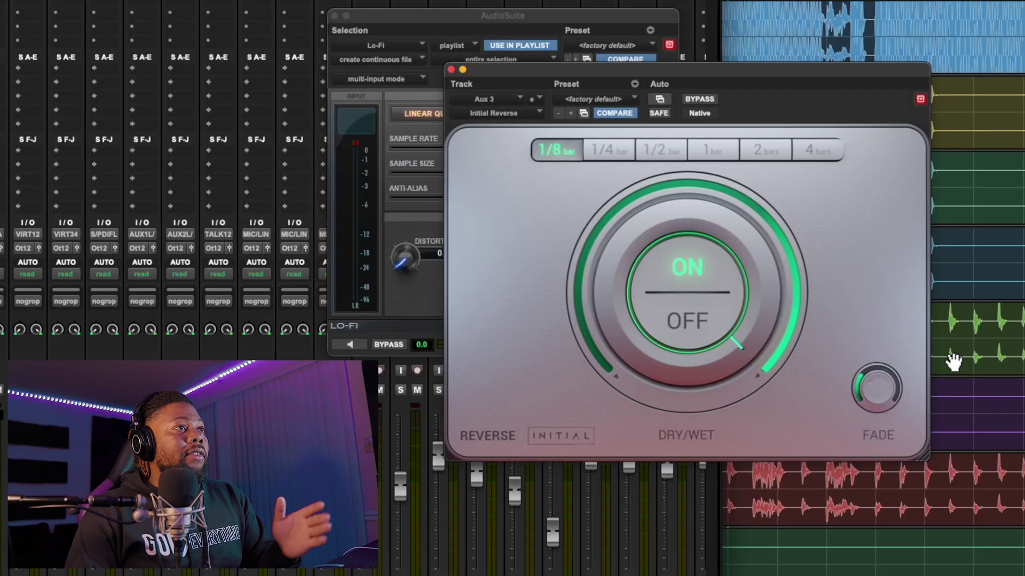
pyautogui.moveTo(878, 386); pyautogui.dragTo(876, 389)
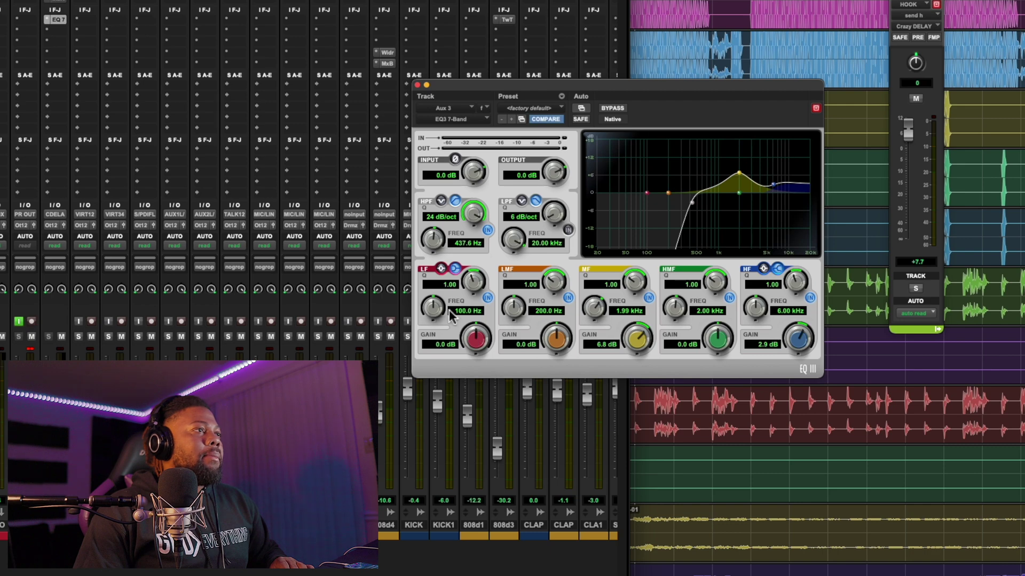
# Step: Pull the HOOK fader down from +7.7, start playback, and settle it at about -6.4 dB
pyautogui.moveTo(907, 129); pyautogui.dragTo(910, 229)
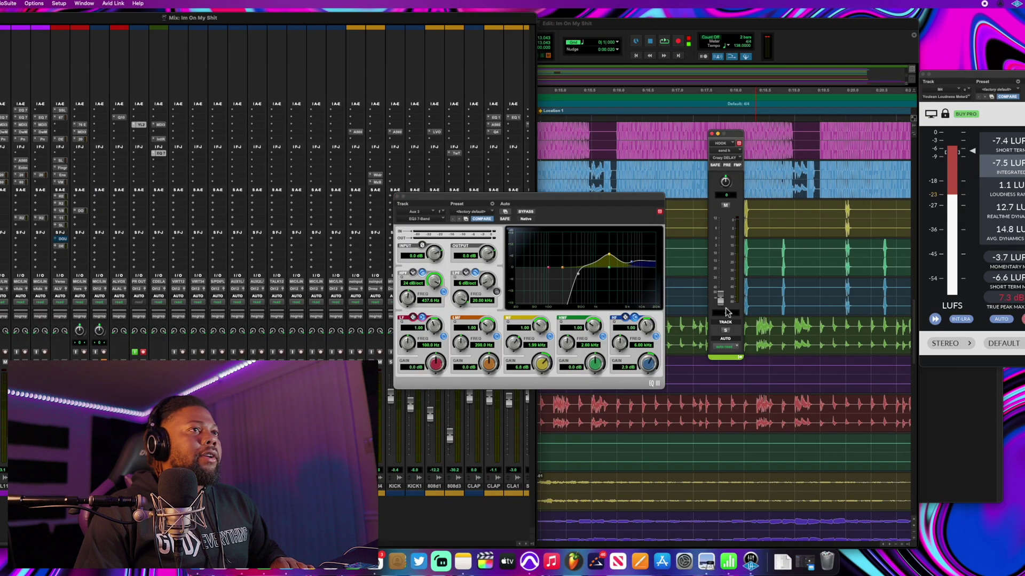
pyautogui.press('space')
pyautogui.click(720, 299)
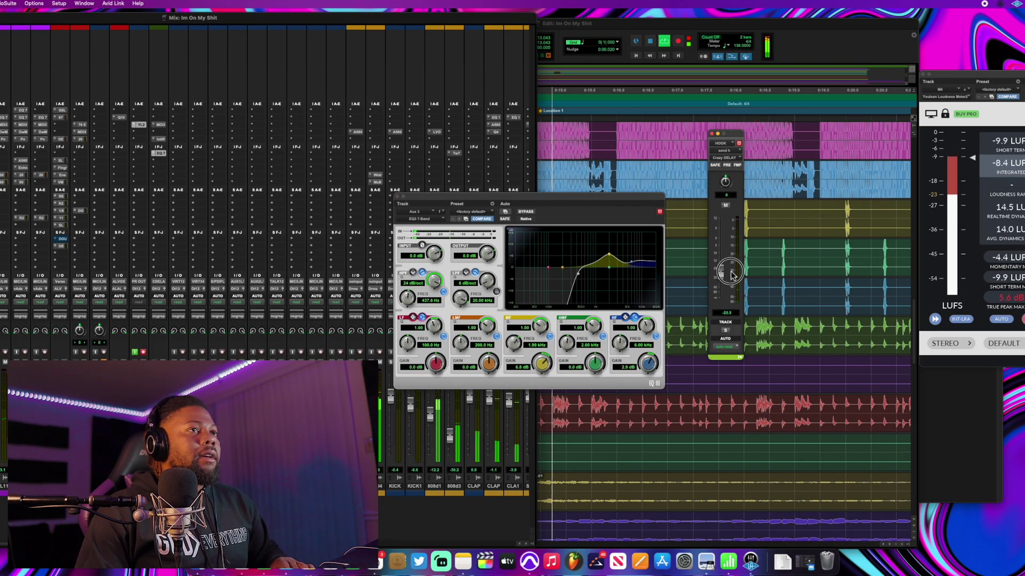
pyautogui.moveTo(741, 255); pyautogui.dragTo(744, 251)
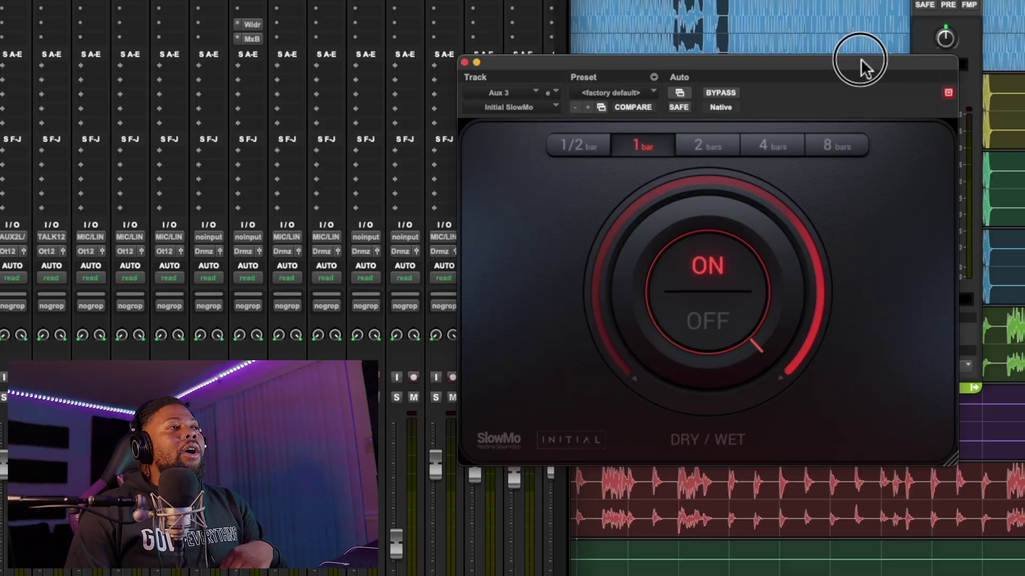
# Step: Set Initial SlowMo on Aux 3 to a one-bar length
pyautogui.moveTo(859, 64); pyautogui.dragTo(845, 55)
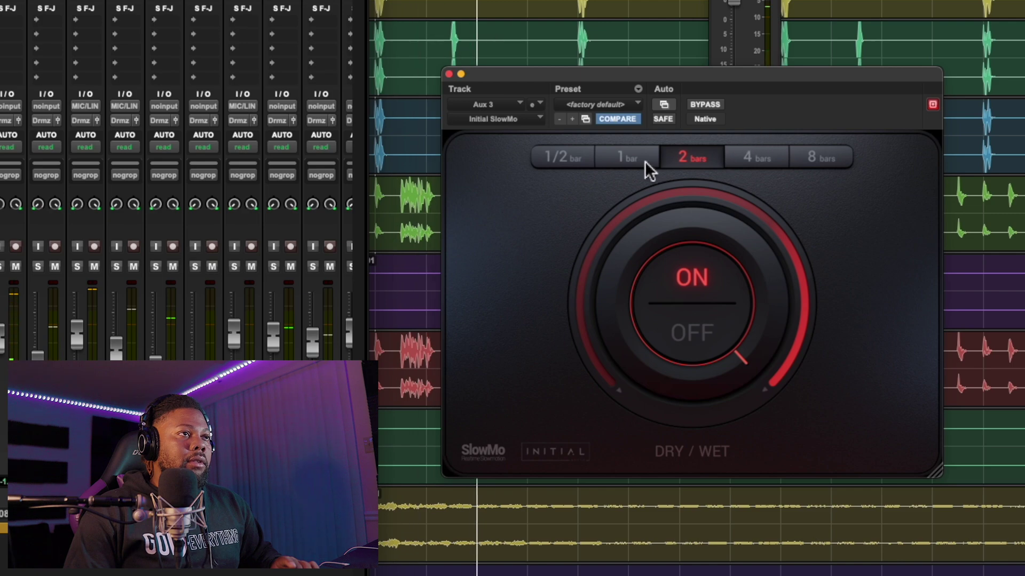
pyautogui.click(617, 158)
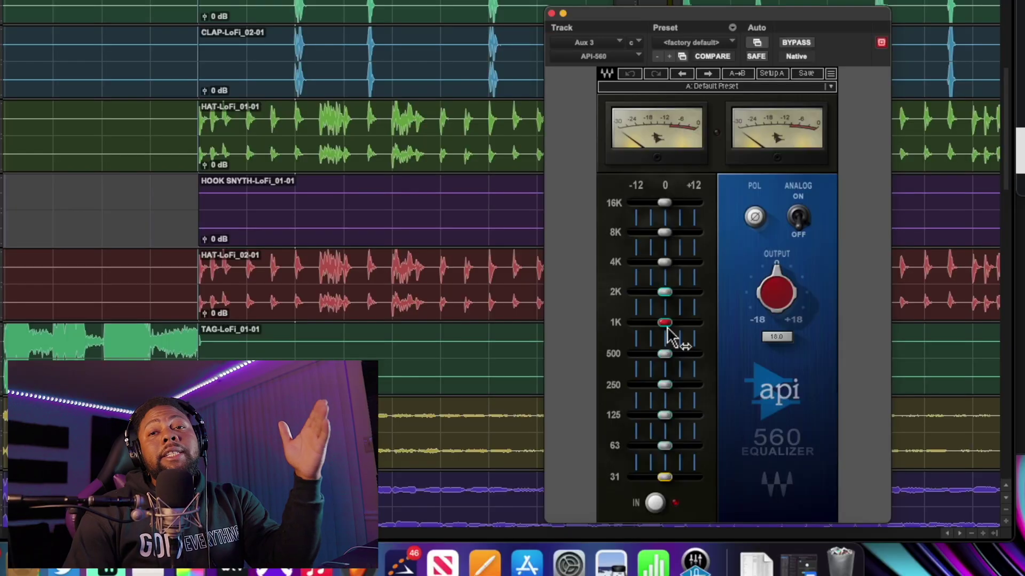
# Step: Pull the API 560 bands down to -12 dB and select the 2K band
pyautogui.click(642, 322)
pyautogui.moveTo(641, 323)
pyautogui.mouseDown()
pyautogui.moveTo(637, 350)
pyautogui.moveTo(651, 335)
pyautogui.mouseUp()
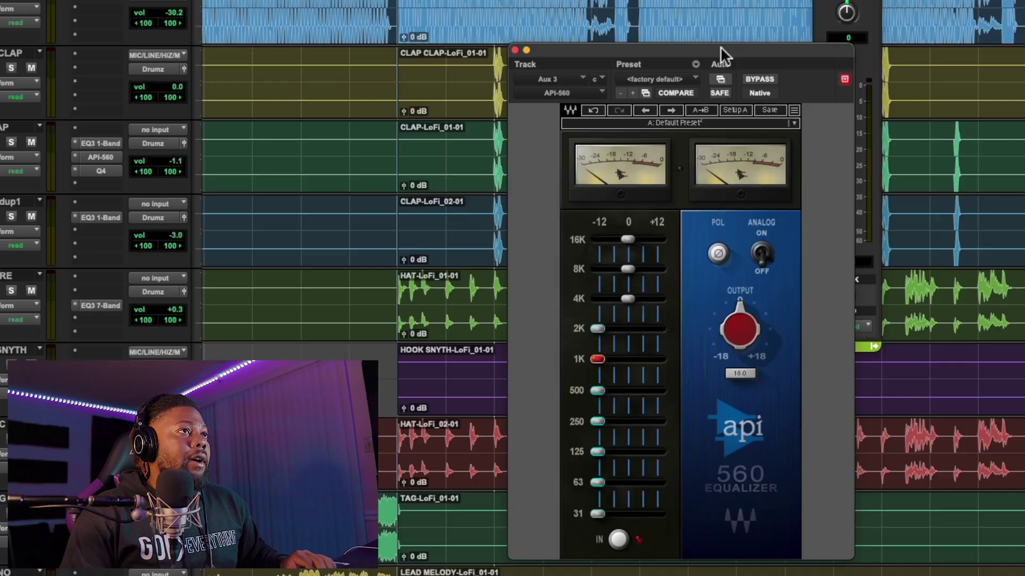
pyautogui.click(727, 50)
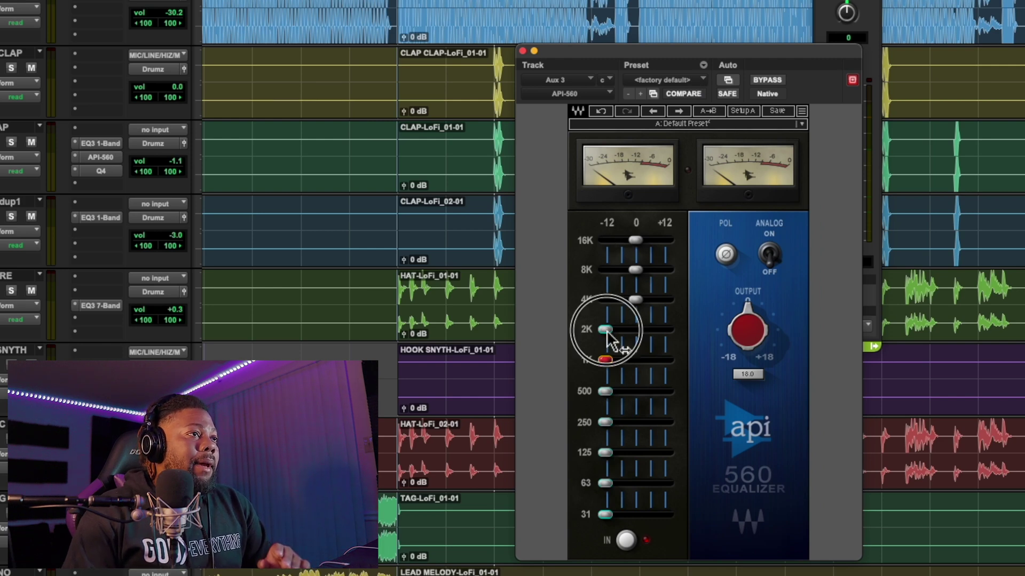
pyautogui.click(580, 308)
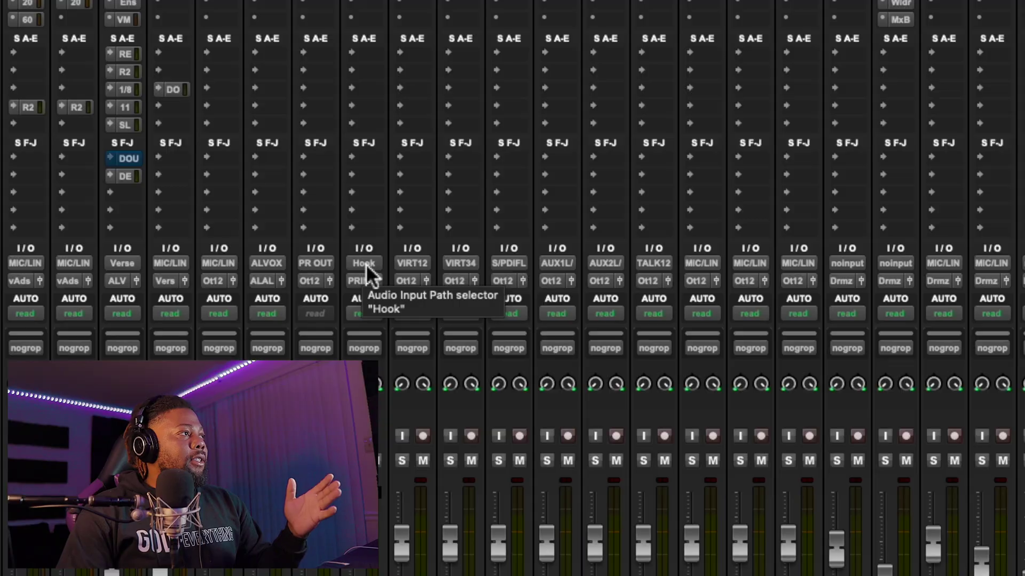
pyautogui.click(367, 268)
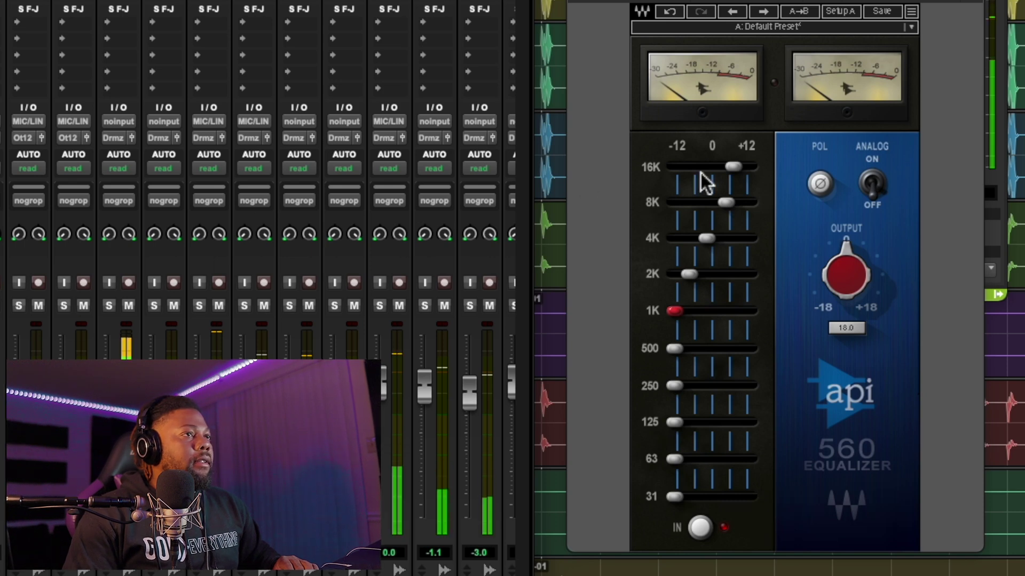
# Step: Boost the API 560's 4K band to about +5 dB and 8K to about +4.8 dB, keeping 2K at -7.0
pyautogui.moveTo(726, 201); pyautogui.dragTo(757, 192)
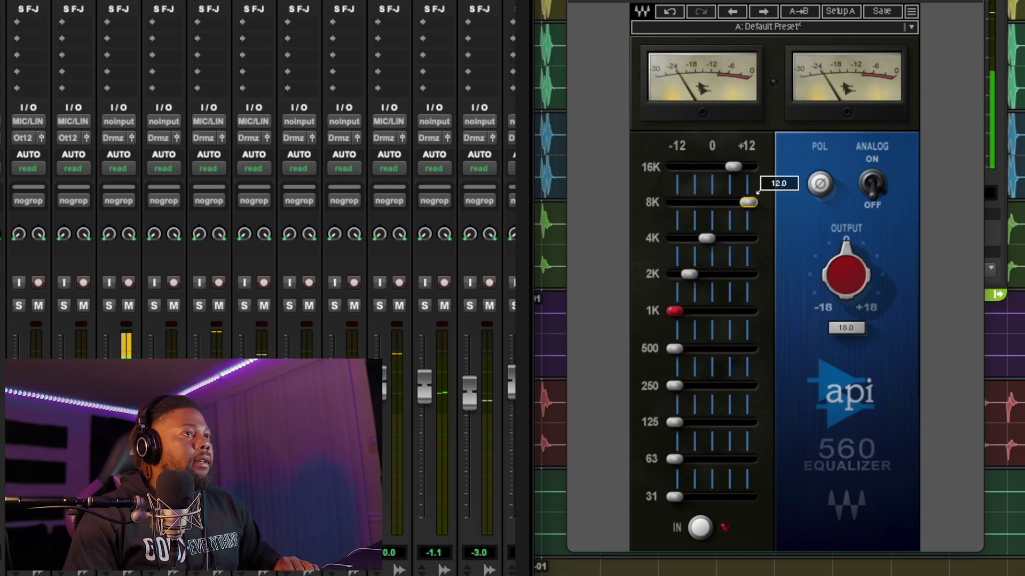
pyautogui.moveTo(706, 238); pyautogui.dragTo(758, 227)
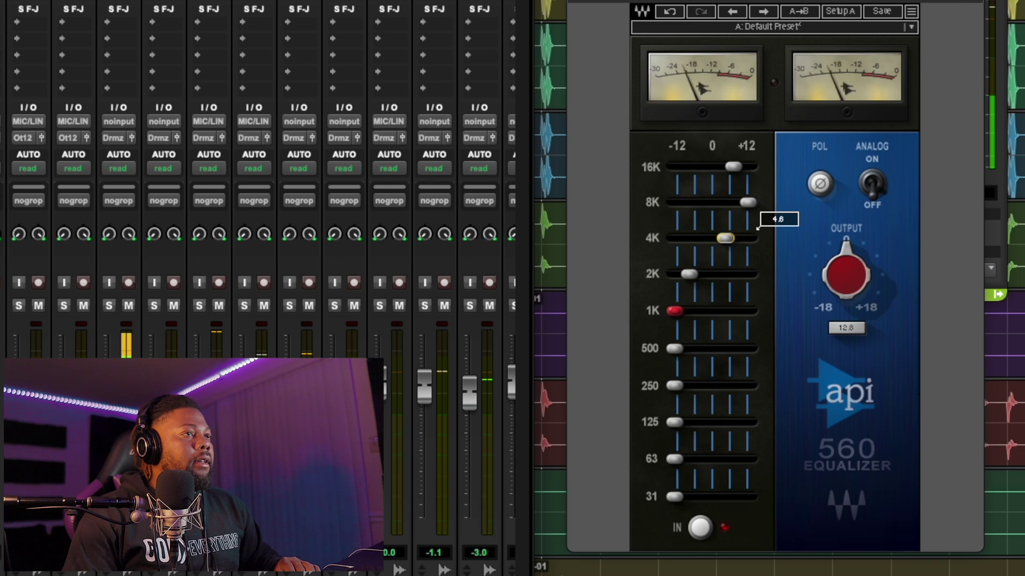
pyautogui.scroll(-3, 758, 227)
pyautogui.moveTo(748, 211); pyautogui.dragTo(758, 192)
pyautogui.scroll(-5, 758, 156)
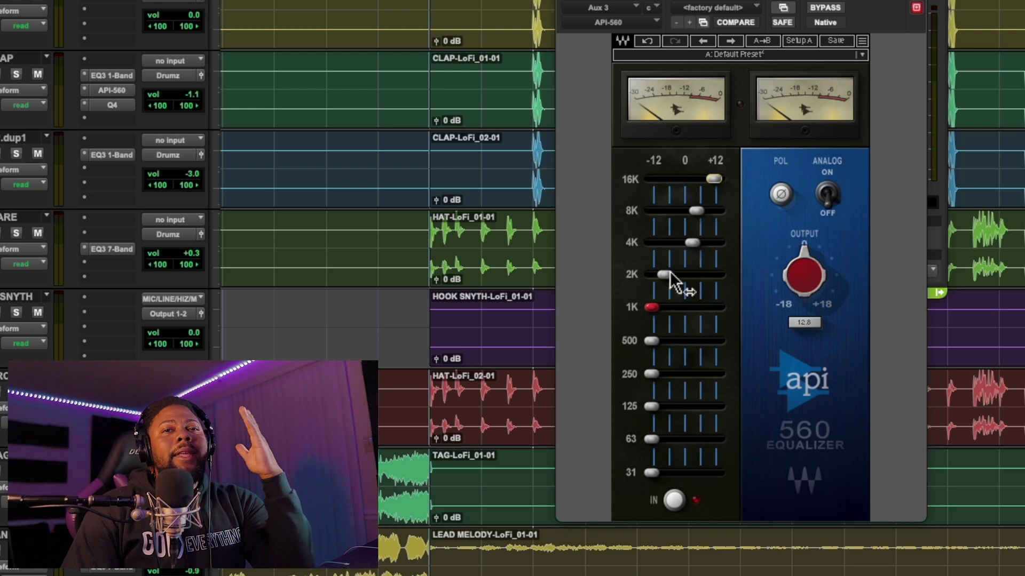
pyautogui.click(668, 268)
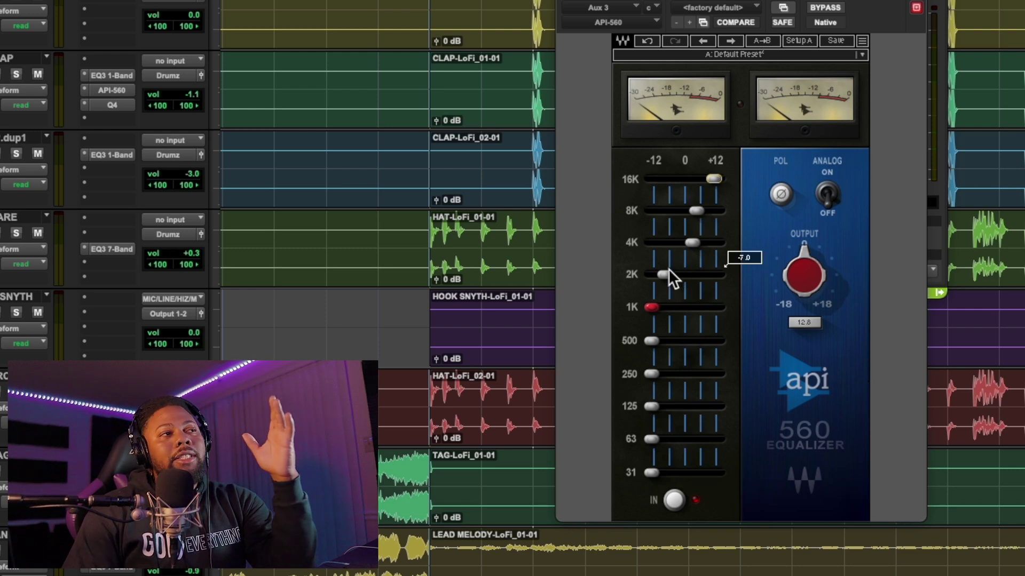